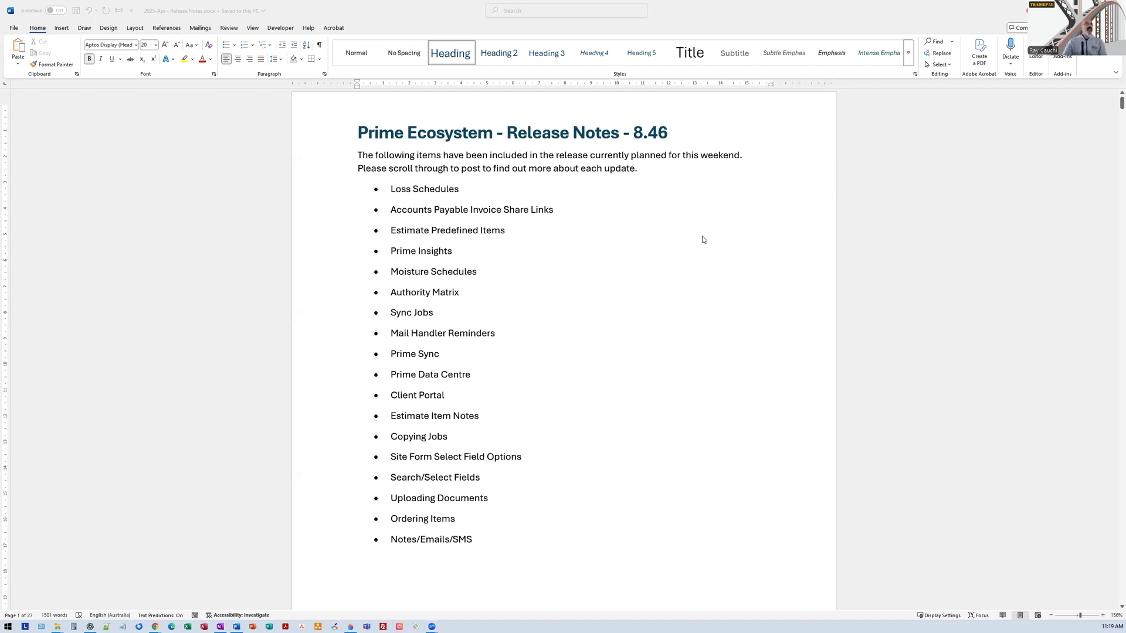
- Switch to the browser, open the Prime Support Centre and examine the Release Notes 8.46 post down to its Loss Schedules section
{"action": "left_click", "coordinate": [1058, 11]}
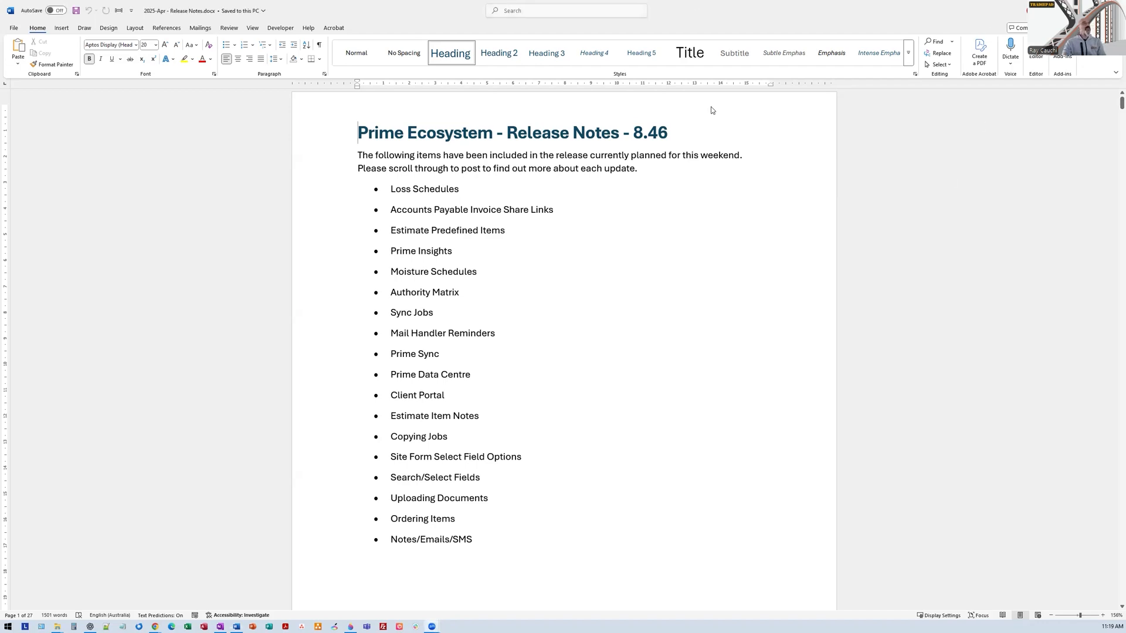
{"action": "left_click", "coordinate": [35, 402]}
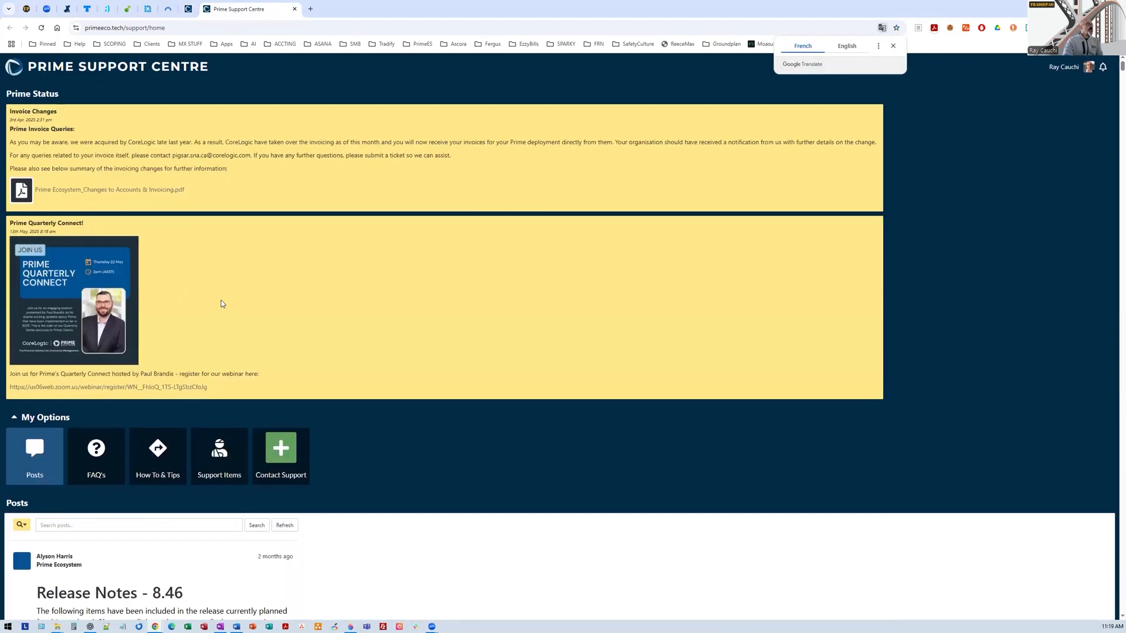
{"action": "scroll", "coordinate": [222, 303], "scroll_direction": "down", "scroll_amount": 2}
{"action": "scroll", "coordinate": [222, 303], "scroll_direction": "down", "scroll_amount": 4}
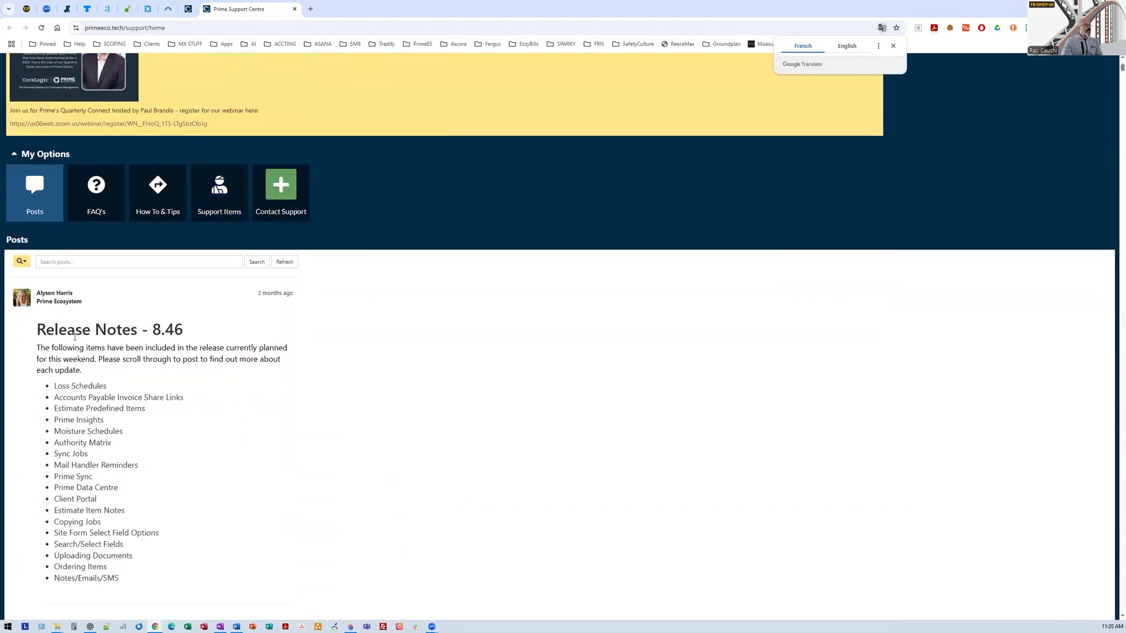
{"action": "scroll", "coordinate": [175, 360], "scroll_direction": "down", "scroll_amount": 6}
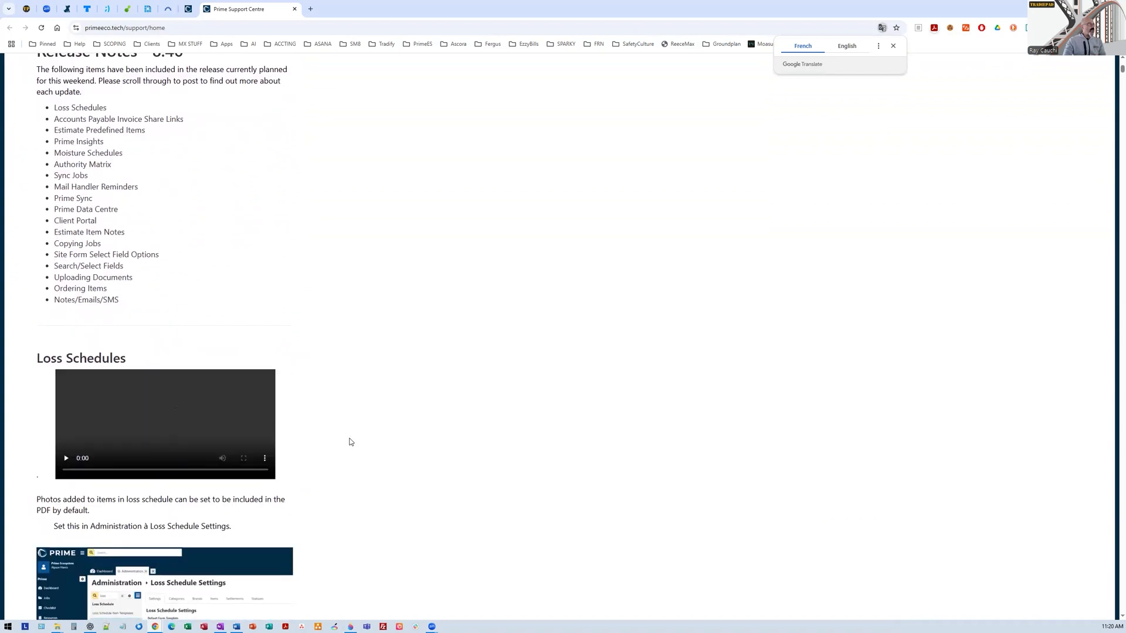
{"action": "scroll", "coordinate": [361, 423], "scroll_direction": "down", "scroll_amount": 5}
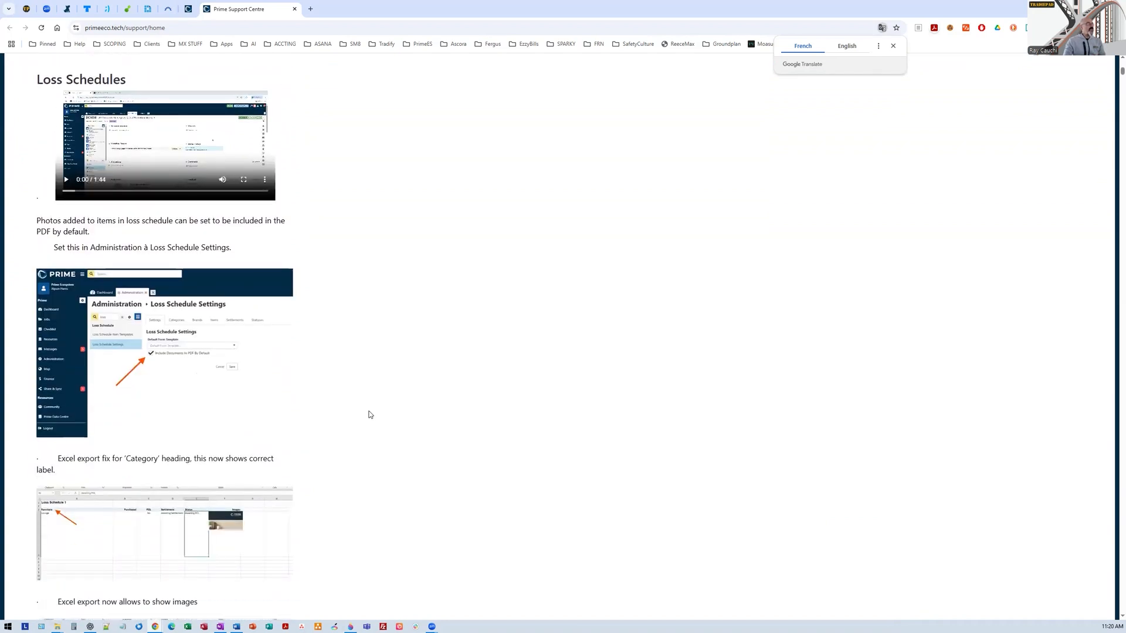
{"action": "scroll", "coordinate": [368, 416], "scroll_direction": "down", "scroll_amount": 1}
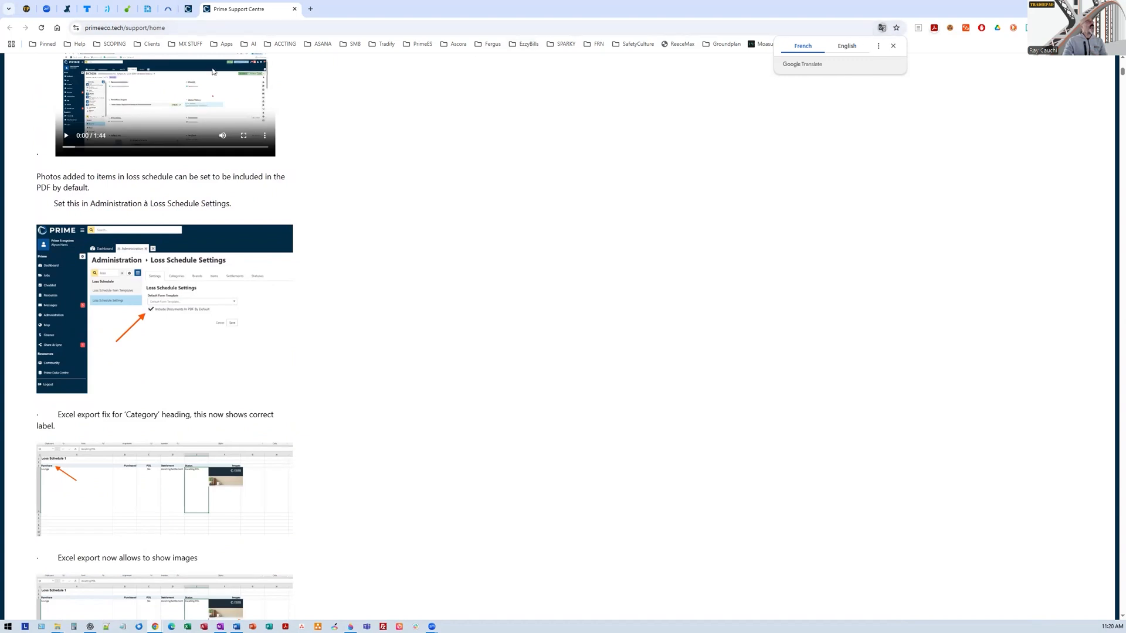
- Review the release notes document in Word, return to the Release Notes 8.46 post's item list and dismiss the translation prompt
{"action": "mouse_move", "coordinate": [236, 625]}
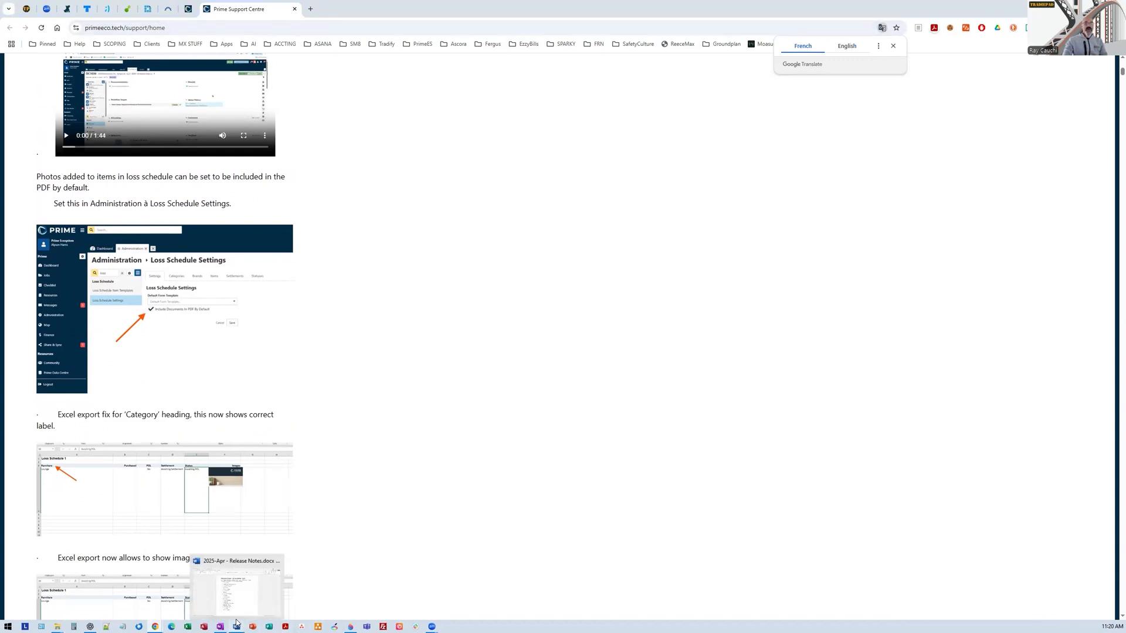
{"action": "left_click", "coordinate": [266, 602]}
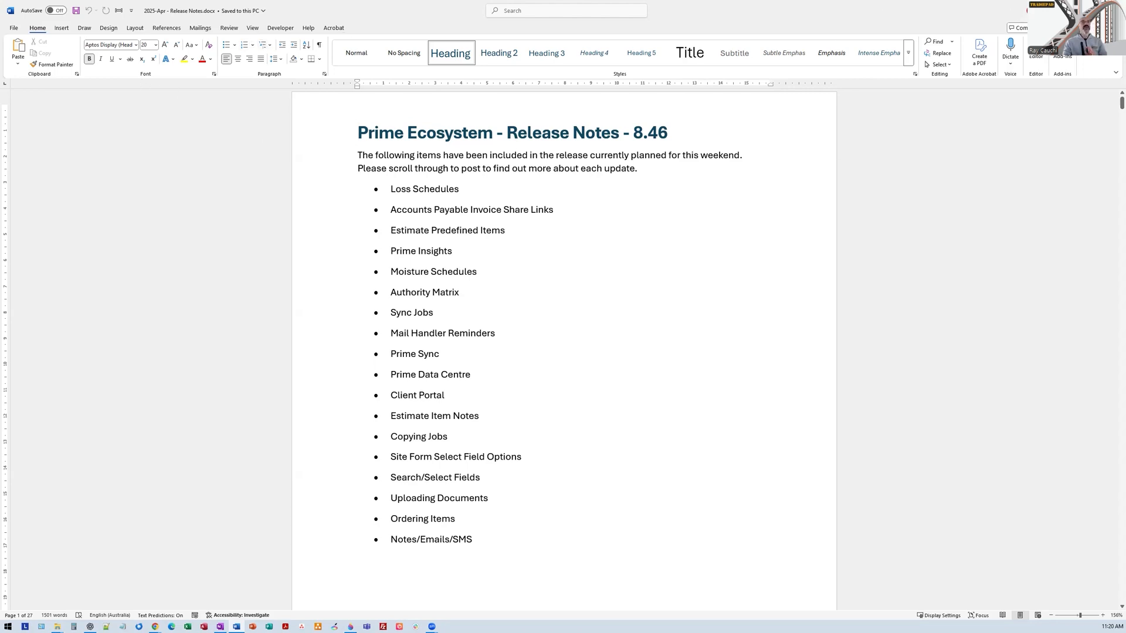
{"action": "left_click", "coordinate": [1058, 10]}
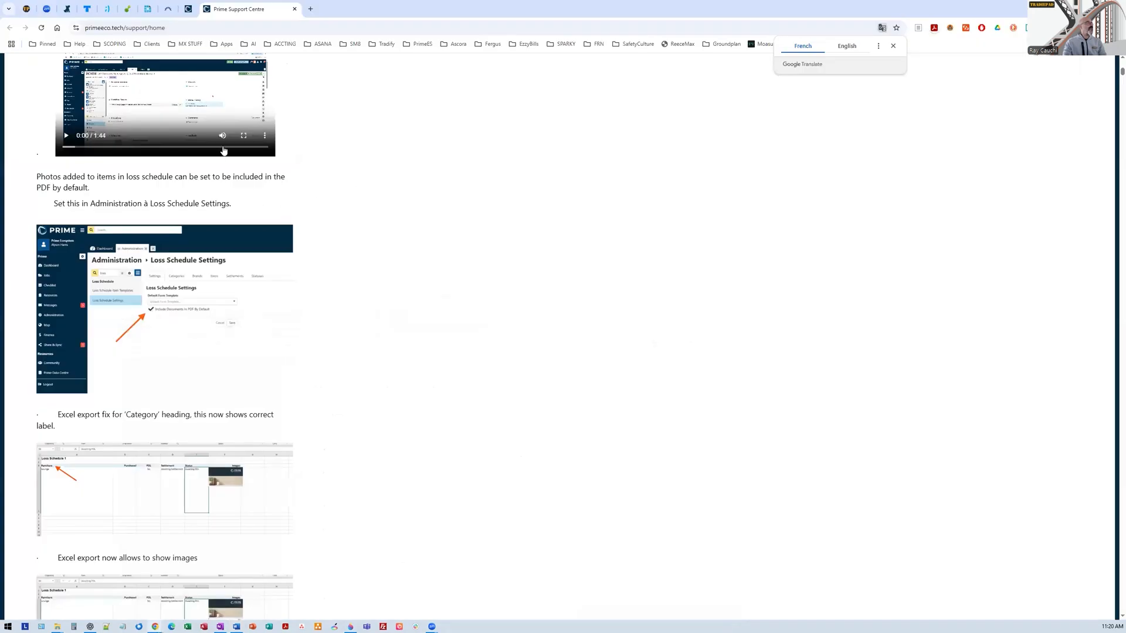
{"action": "scroll", "coordinate": [360, 191], "scroll_direction": "up", "scroll_amount": 3}
{"action": "scroll", "coordinate": [216, 301], "scroll_direction": "up", "scroll_amount": 4}
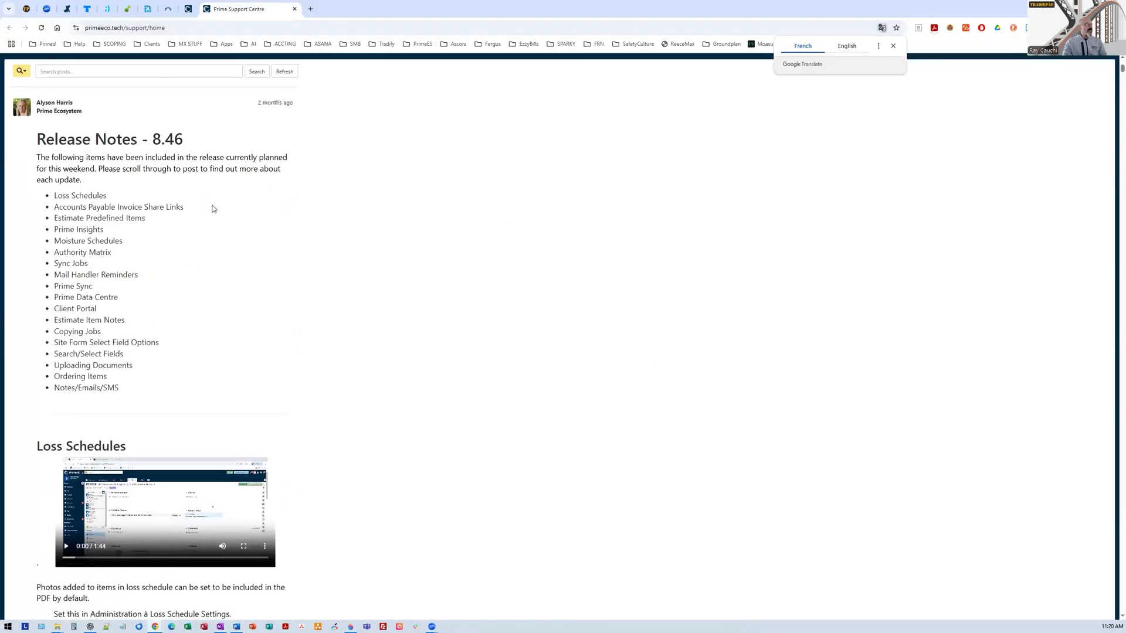
{"action": "left_click", "coordinate": [893, 46]}
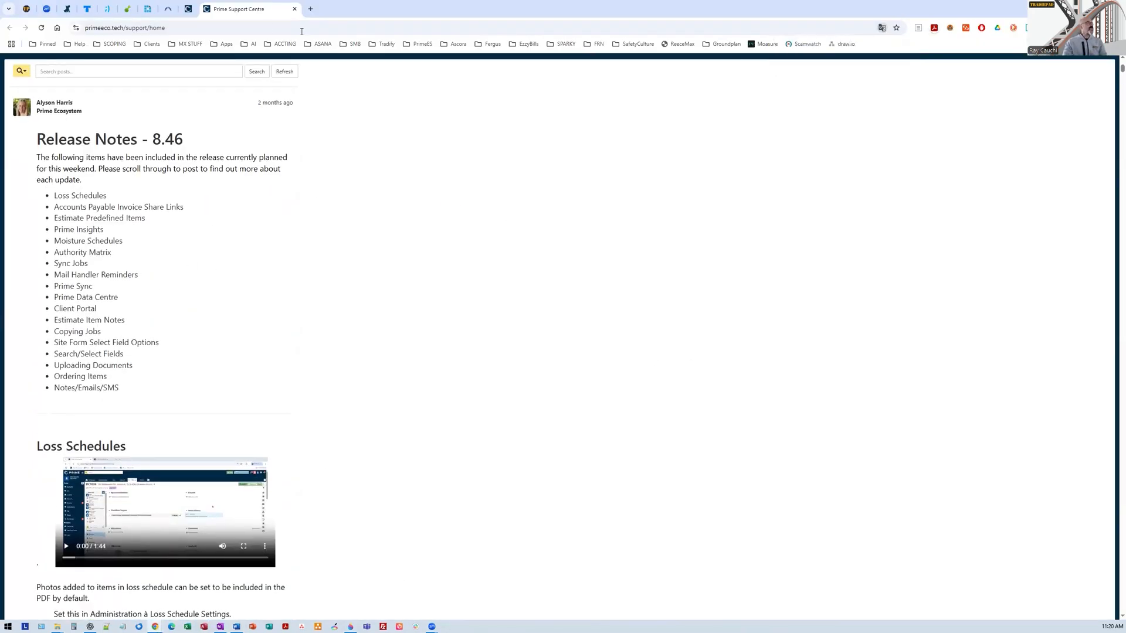
- In Prime, bring up the predefined items in the Estimate Templates administration and expand the Air Conditioning trade
{"action": "left_click", "coordinate": [189, 9]}
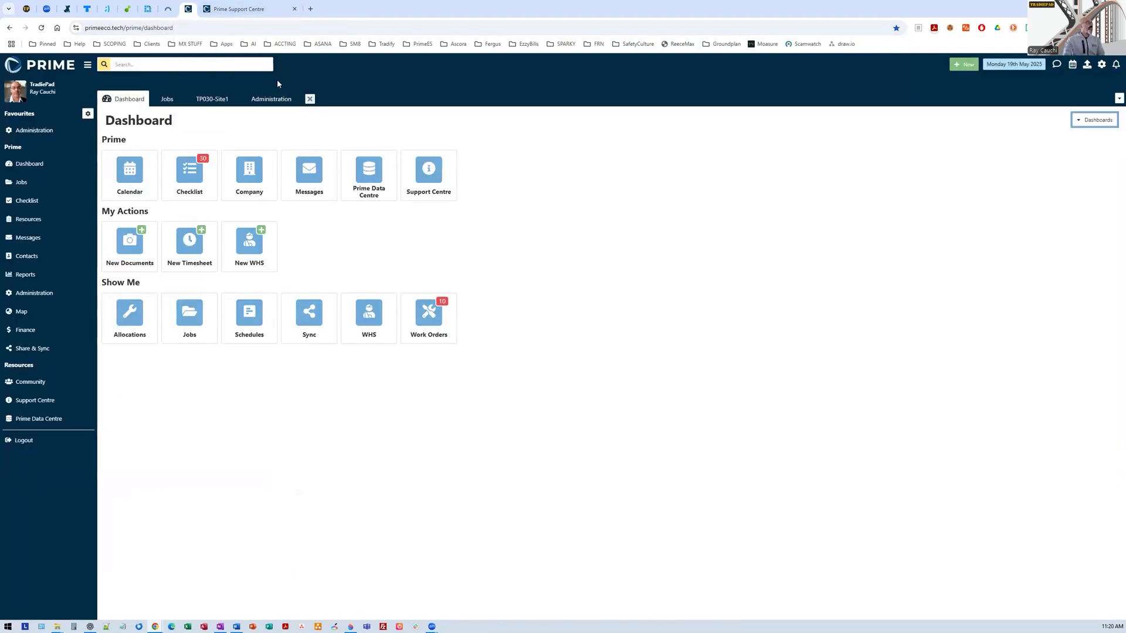
{"action": "left_click", "coordinate": [278, 100]}
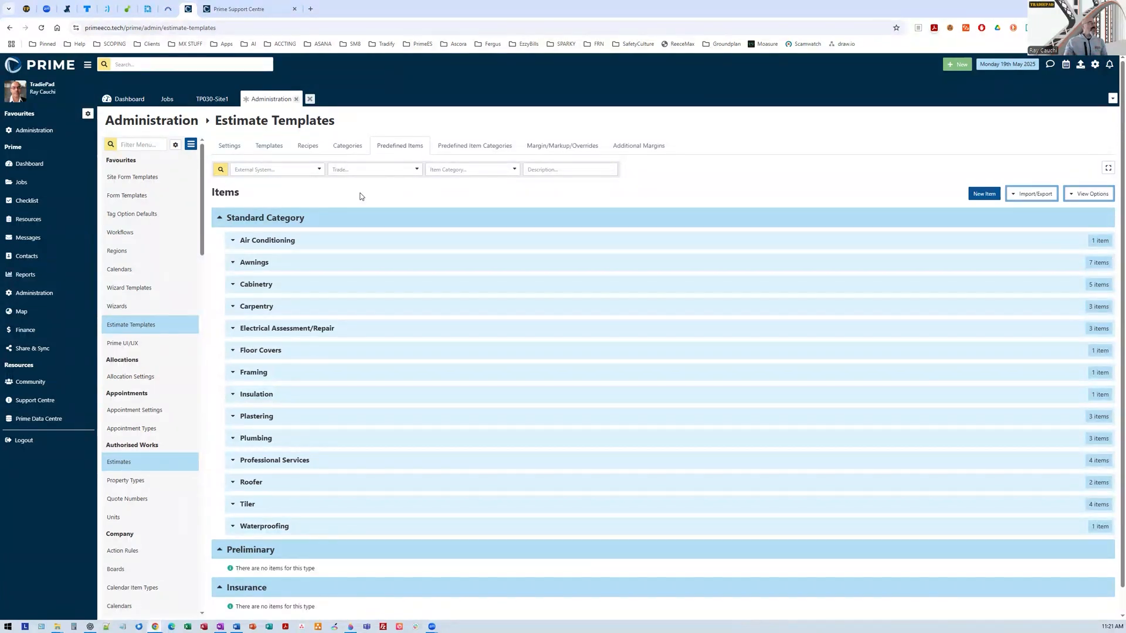
{"action": "left_click", "coordinate": [262, 241]}
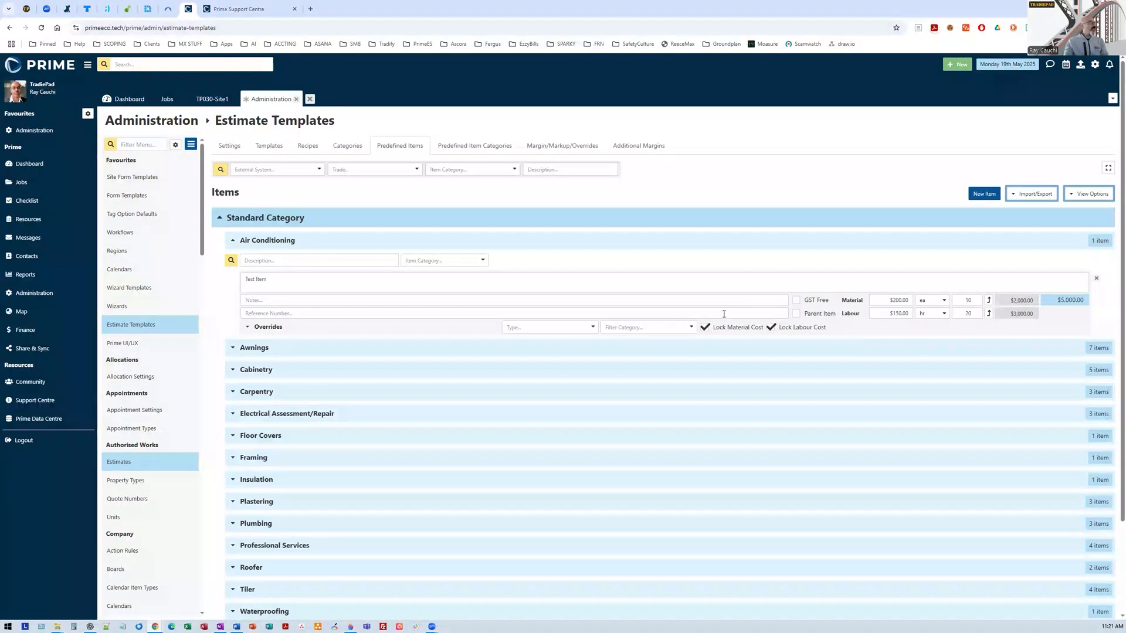
- Open the estimates of job TP030-Site1 and add a category labelled "Estimate"
{"action": "left_click", "coordinate": [214, 100]}
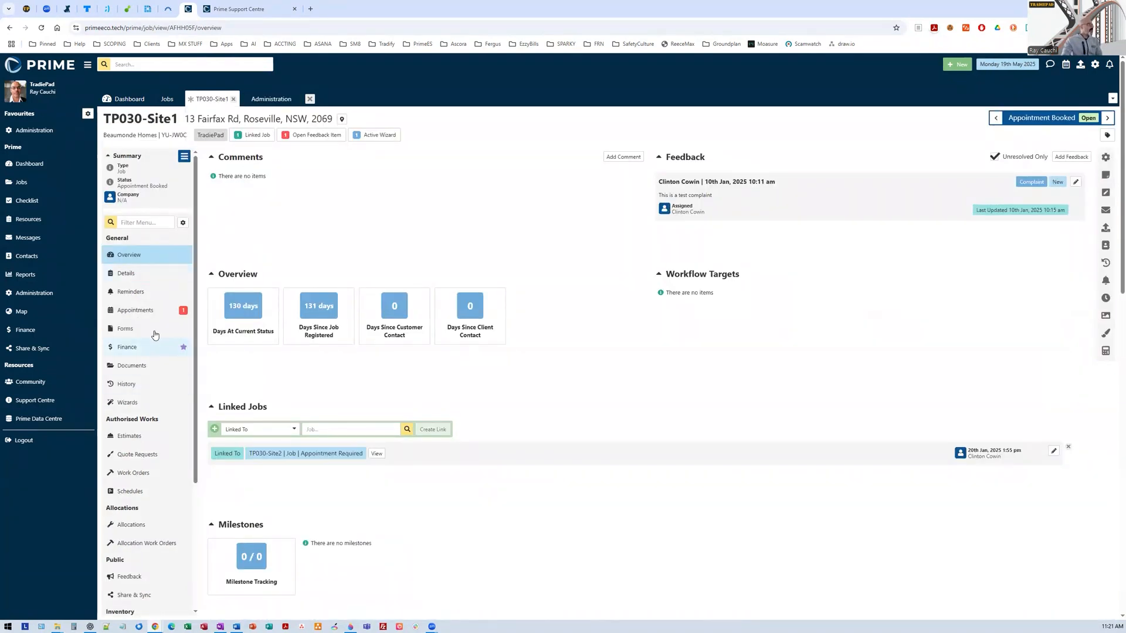
{"action": "left_click", "coordinate": [131, 437]}
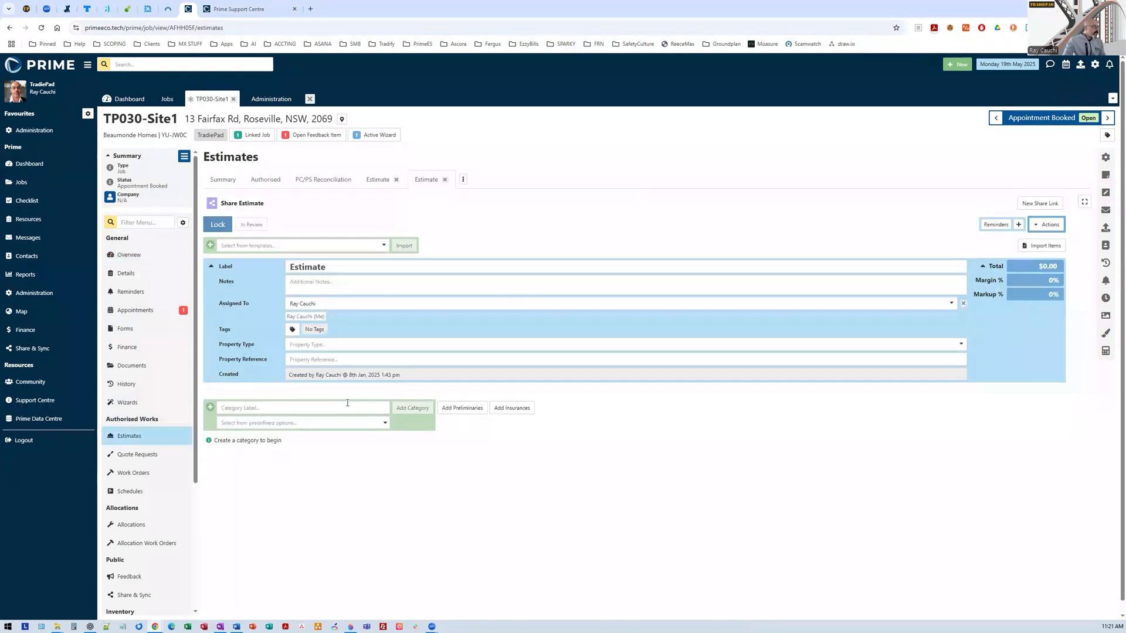
{"action": "left_click", "coordinate": [333, 412]}
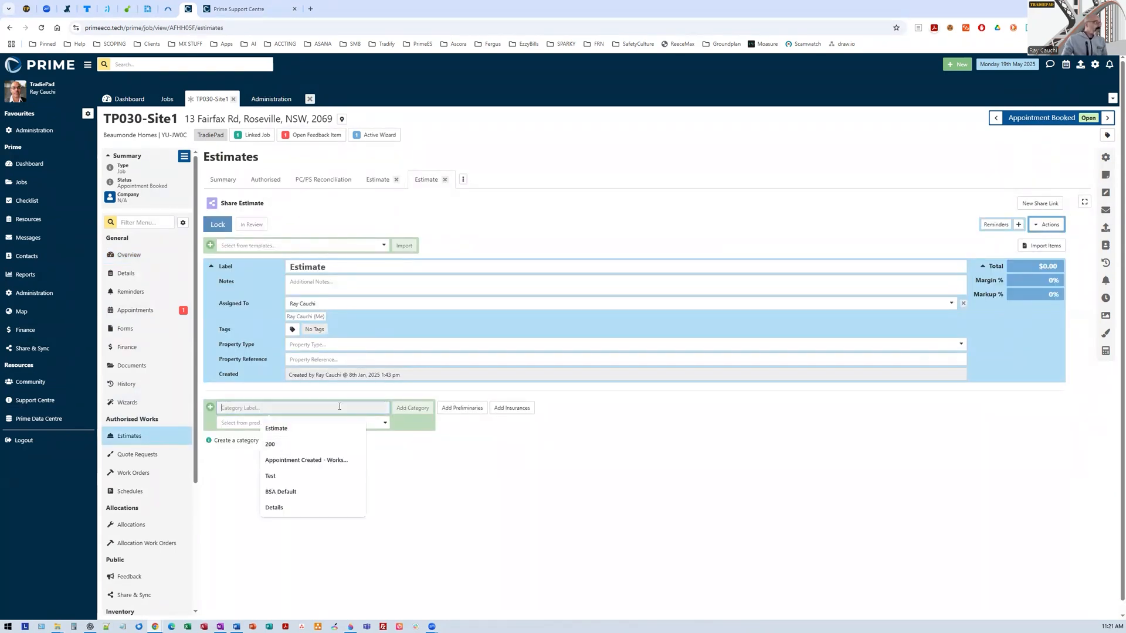
{"action": "left_click", "coordinate": [276, 429]}
{"action": "left_click", "coordinate": [412, 407]}
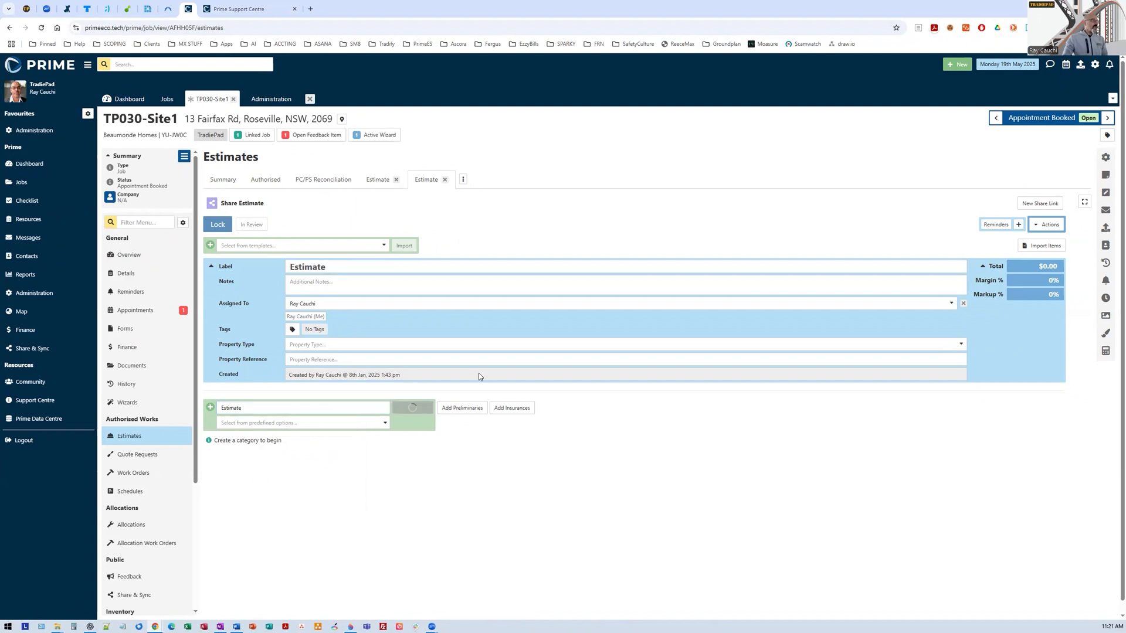
- Add the predefined Air Conditioning item "Test Item" to the Estimate category and try to edit its material unit cost
{"action": "scroll", "coordinate": [491, 387], "scroll_direction": "down", "scroll_amount": 2}
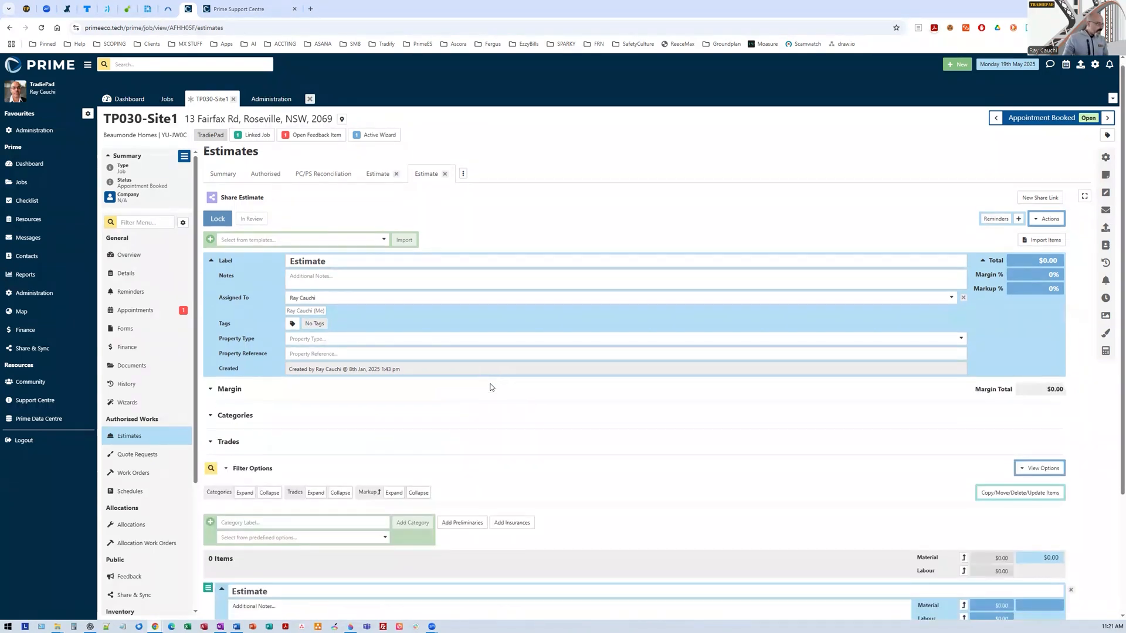
{"action": "scroll", "coordinate": [492, 387], "scroll_direction": "down", "scroll_amount": 2}
{"action": "left_click", "coordinate": [236, 510]}
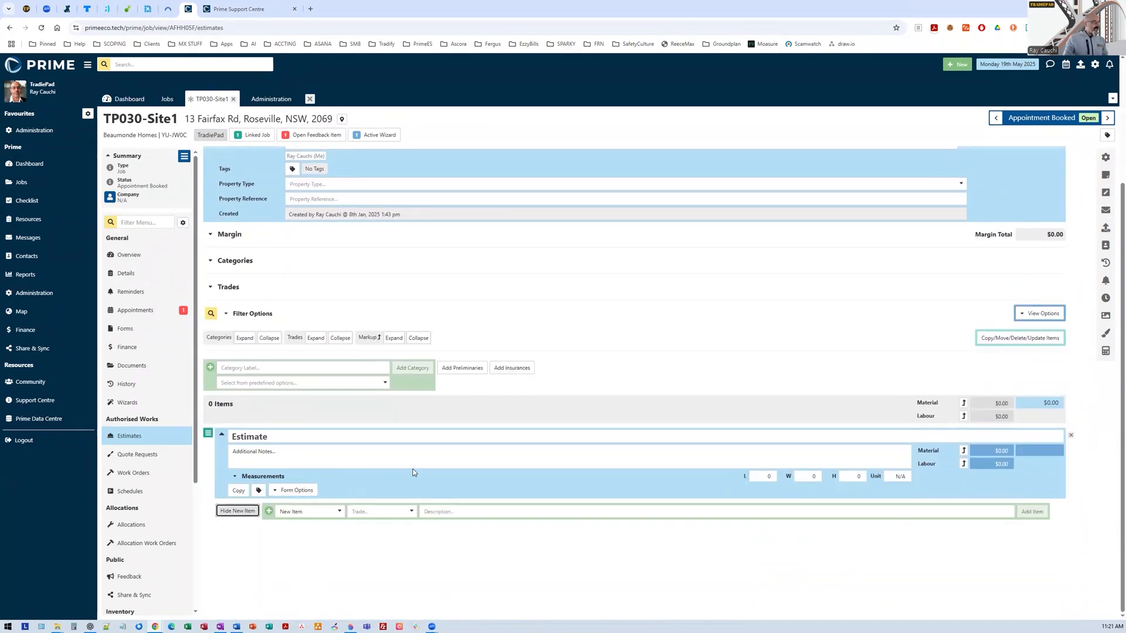
{"action": "left_click", "coordinate": [340, 512]}
{"action": "left_click", "coordinate": [296, 537]}
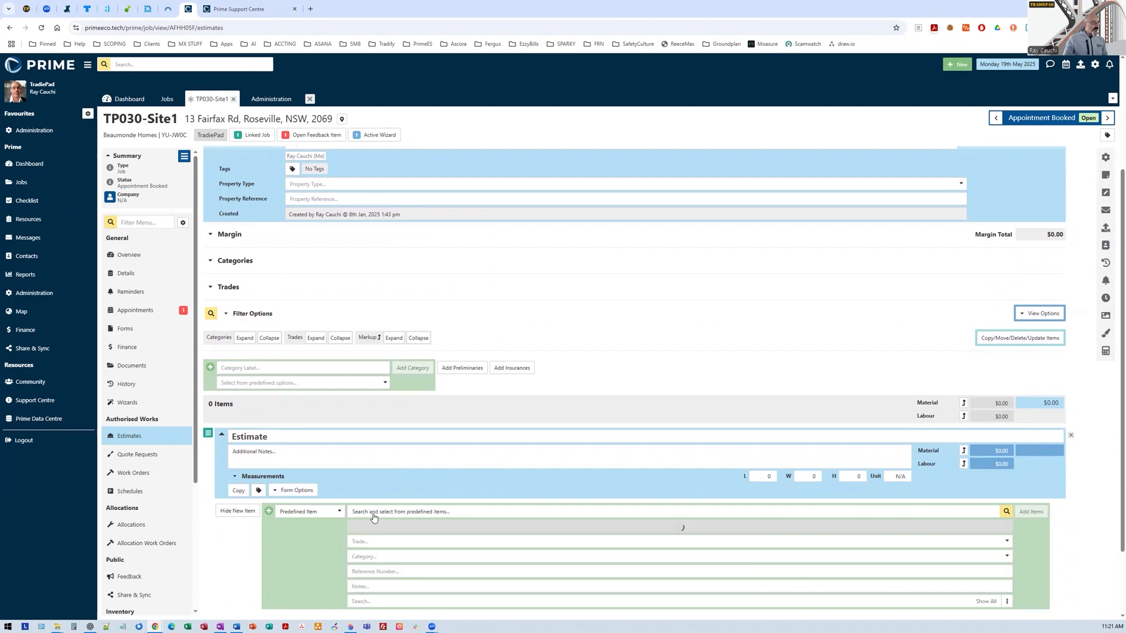
{"action": "left_click", "coordinate": [422, 541]}
{"action": "left_click", "coordinate": [390, 574]}
{"action": "scroll", "coordinate": [578, 452], "scroll_direction": "down", "scroll_amount": 1}
{"action": "left_click", "coordinate": [985, 543]}
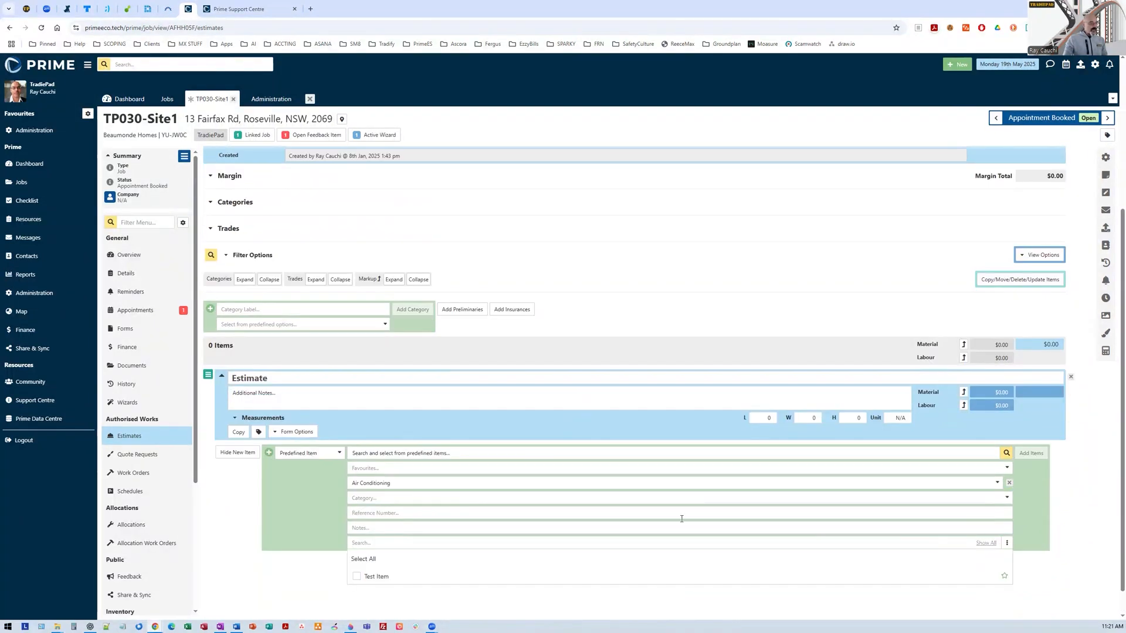
{"action": "left_click", "coordinate": [375, 576]}
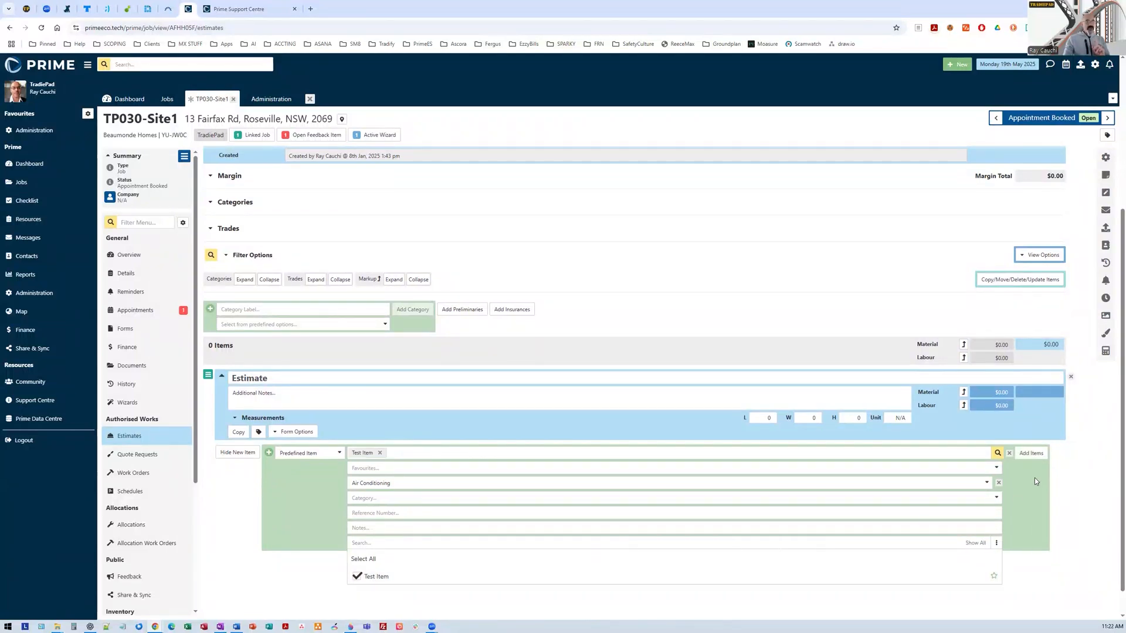
{"action": "left_click", "coordinate": [1031, 455]}
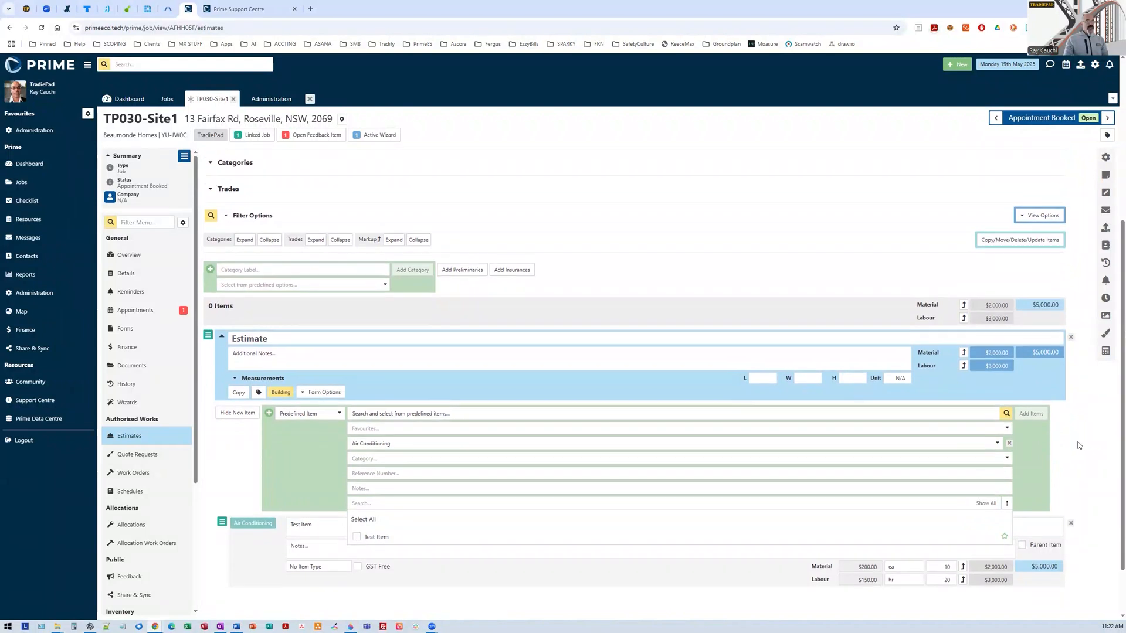
{"action": "scroll", "coordinate": [973, 486], "scroll_direction": "down", "scroll_amount": 1}
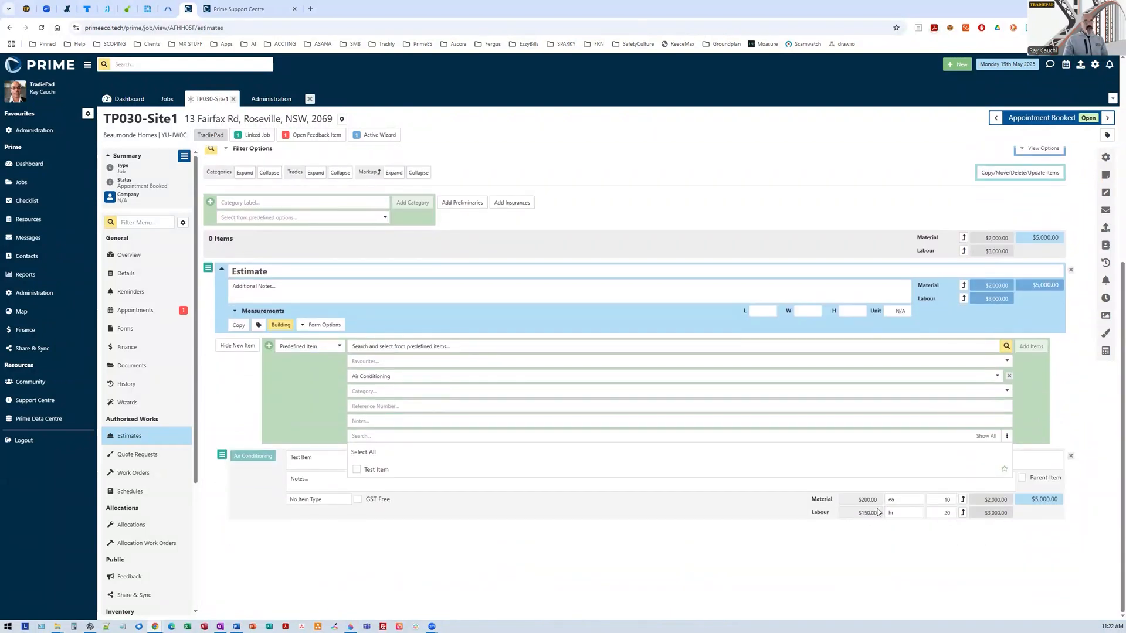
{"action": "left_click", "coordinate": [858, 501]}
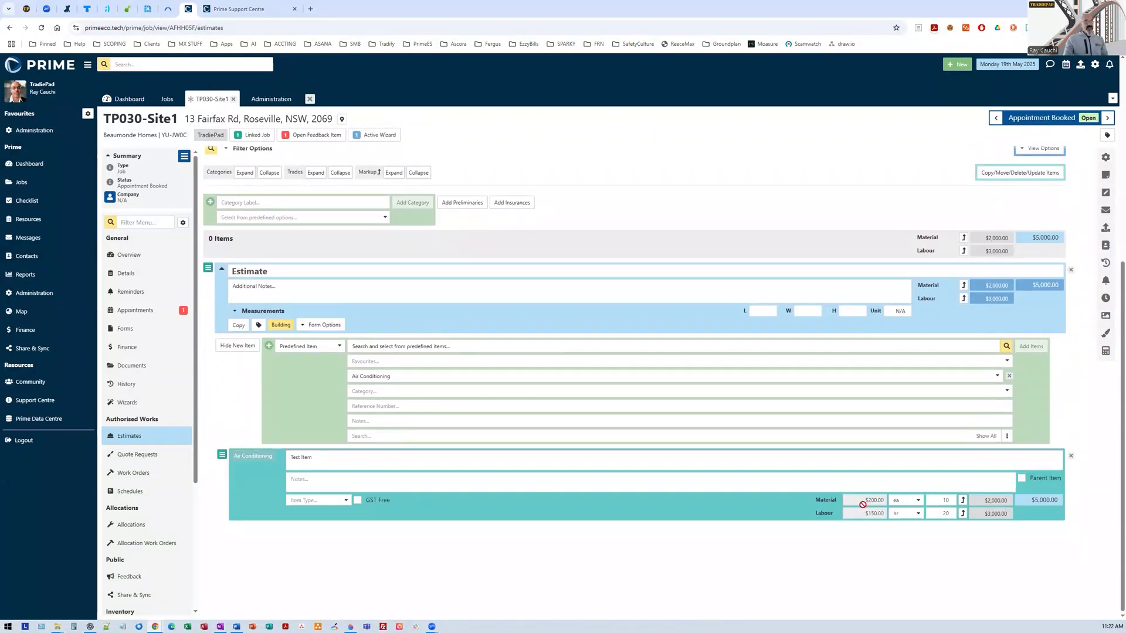
- In the Estimate Templates administration, disable Lock Material Cost and Lock Labour Cost for the Air Conditioning predefined item "Test Item"
{"action": "left_click", "coordinate": [272, 99]}
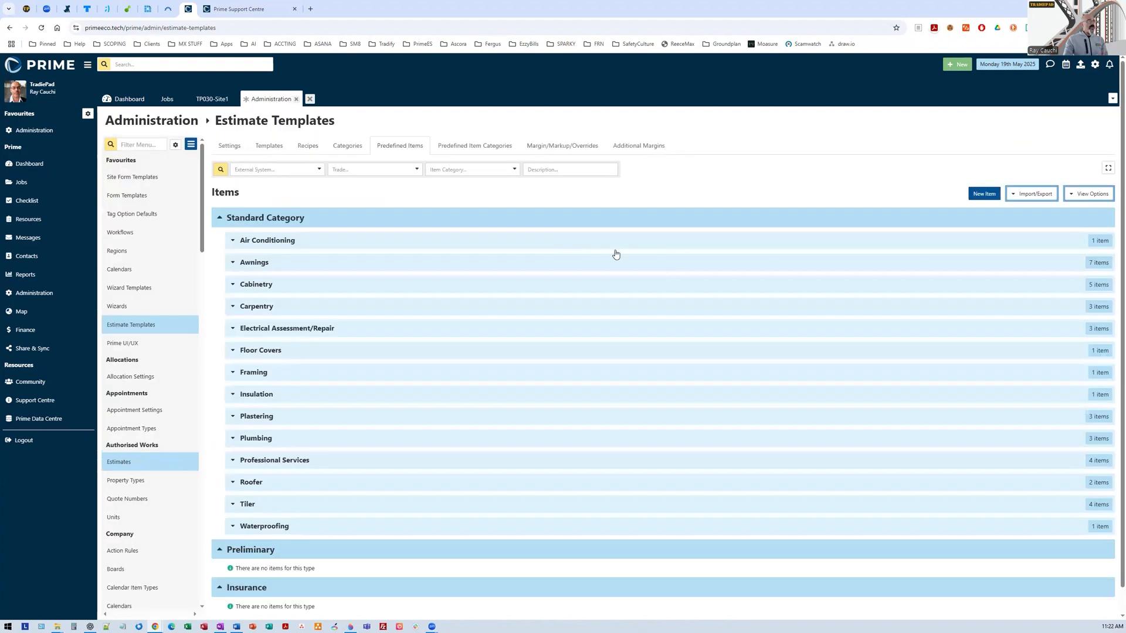
{"action": "left_click", "coordinate": [244, 242]}
{"action": "left_click", "coordinate": [704, 328]}
{"action": "left_click", "coordinate": [770, 327]}
- Return to the estimate of job TP030-Site1 and check that Test Item's material and labour unit costs accept editing
{"action": "left_click", "coordinate": [212, 99]}
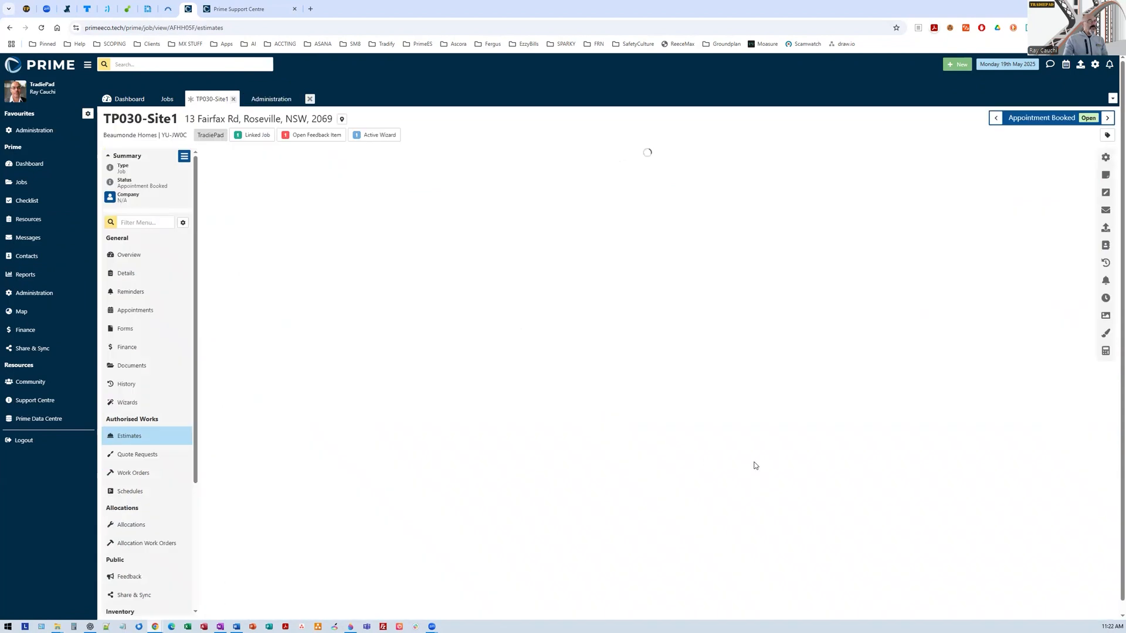
{"action": "scroll", "coordinate": [678, 410], "scroll_direction": "down", "scroll_amount": 2}
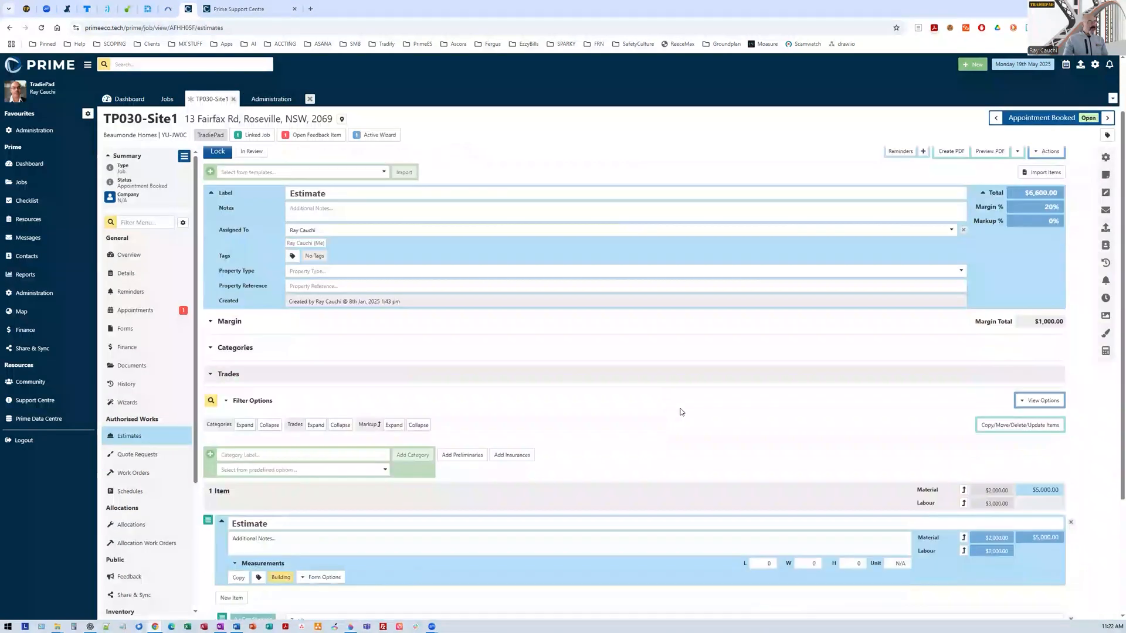
{"action": "scroll", "coordinate": [756, 433], "scroll_direction": "down", "scroll_amount": 2}
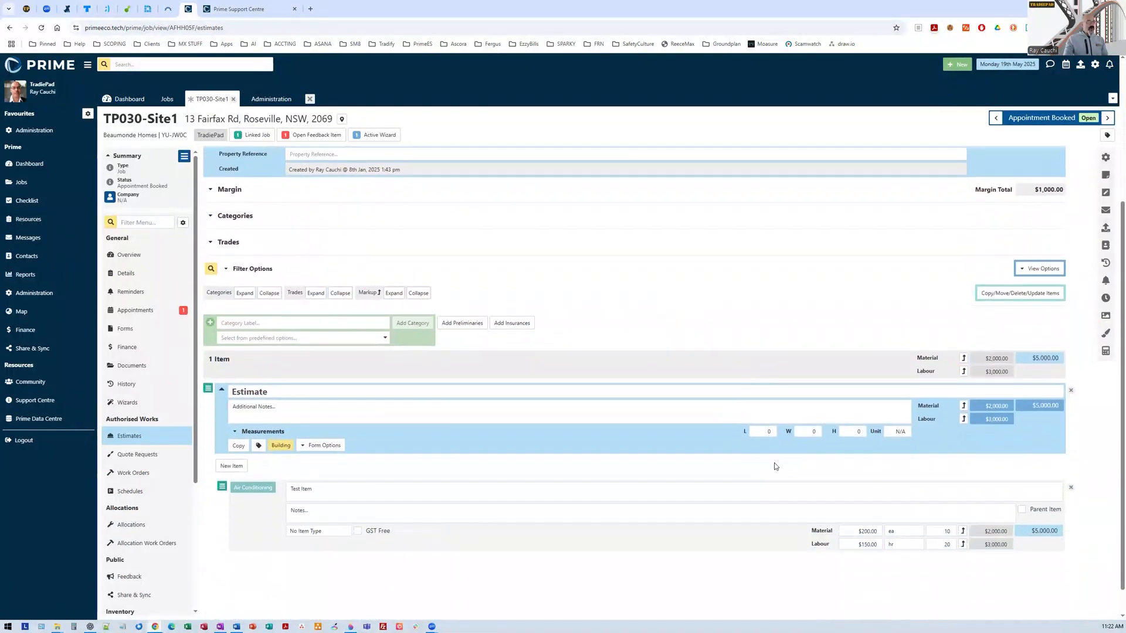
{"action": "left_click", "coordinate": [859, 532]}
{"action": "left_click", "coordinate": [874, 545]}
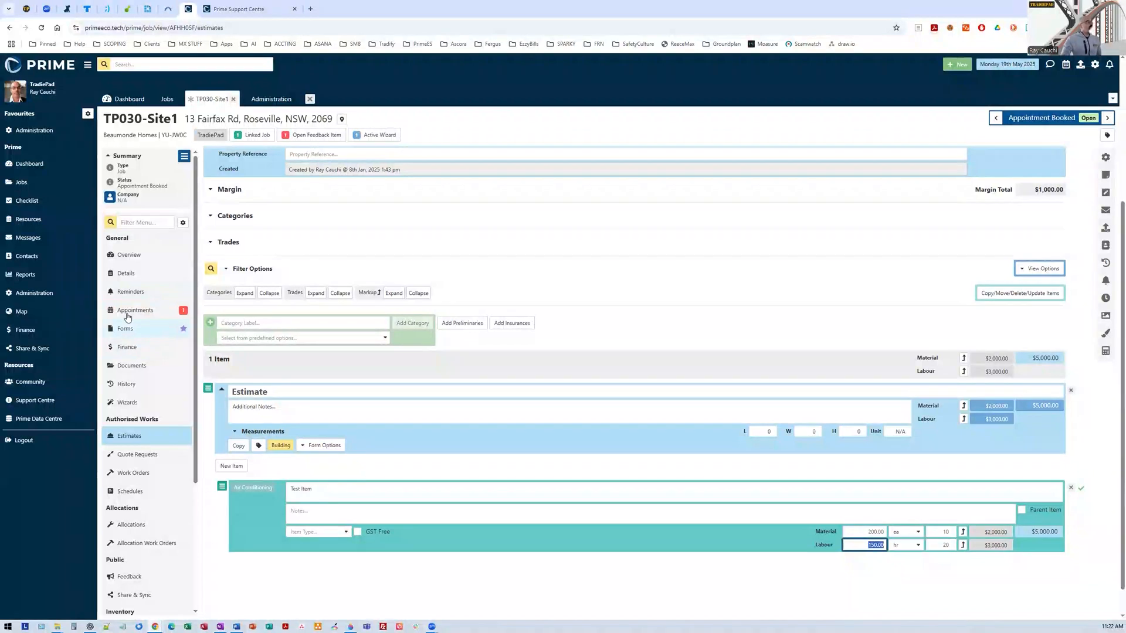
- Open the history of job TP030-Site1, view the standard History list, and switch back to the Insights view
{"action": "left_click", "coordinate": [127, 384]}
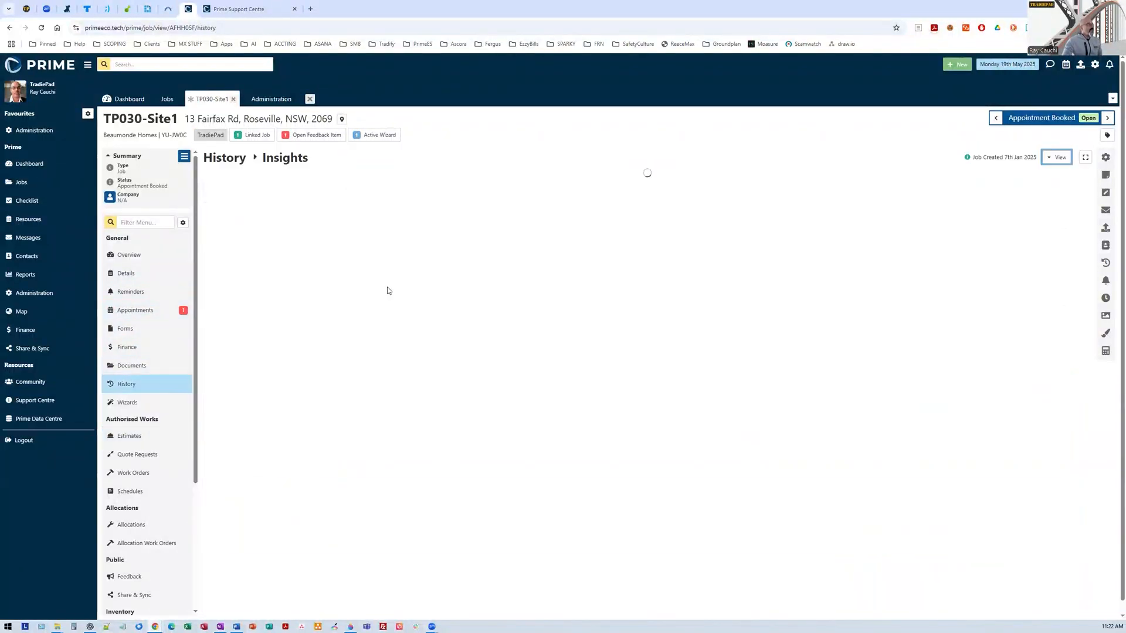
{"action": "left_click", "coordinate": [1058, 159]}
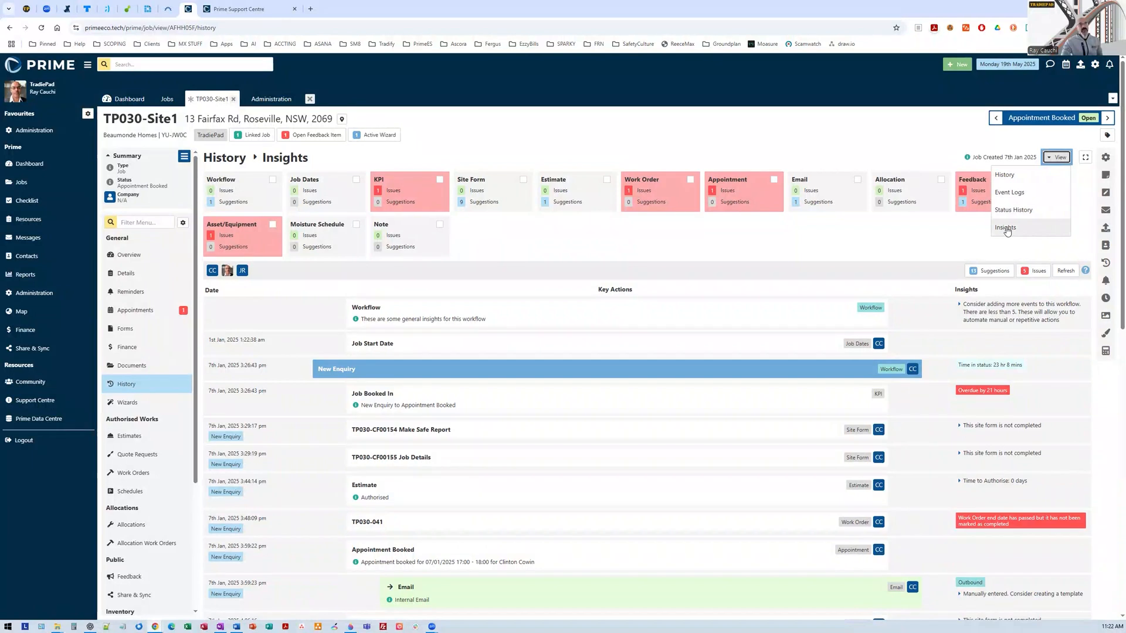
{"action": "left_click", "coordinate": [1004, 175]}
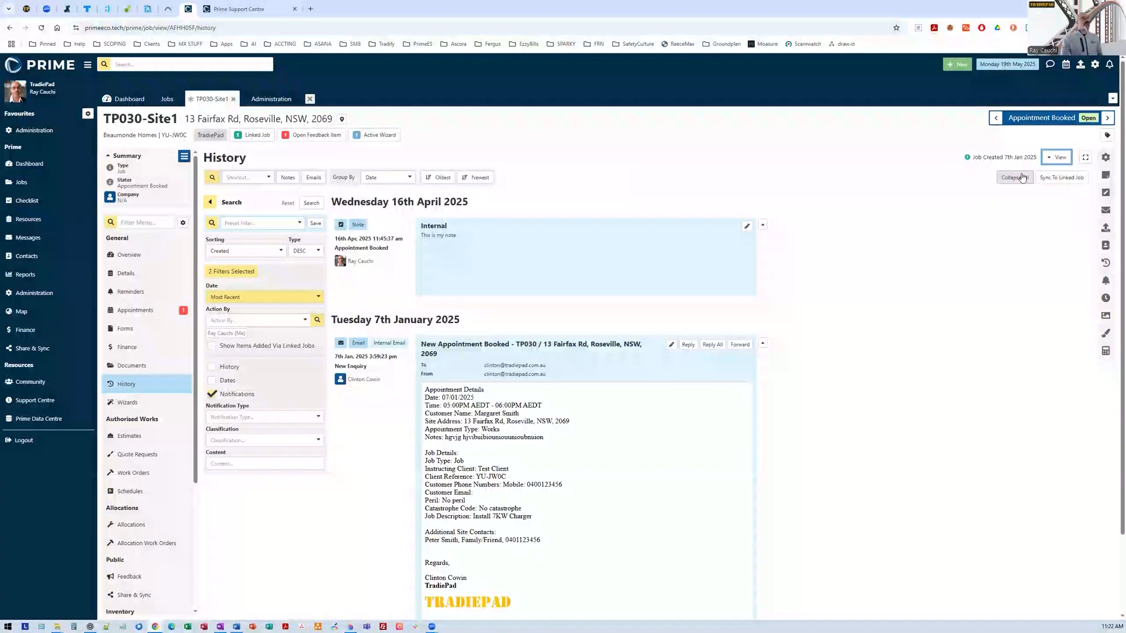
{"action": "left_click", "coordinate": [1064, 160]}
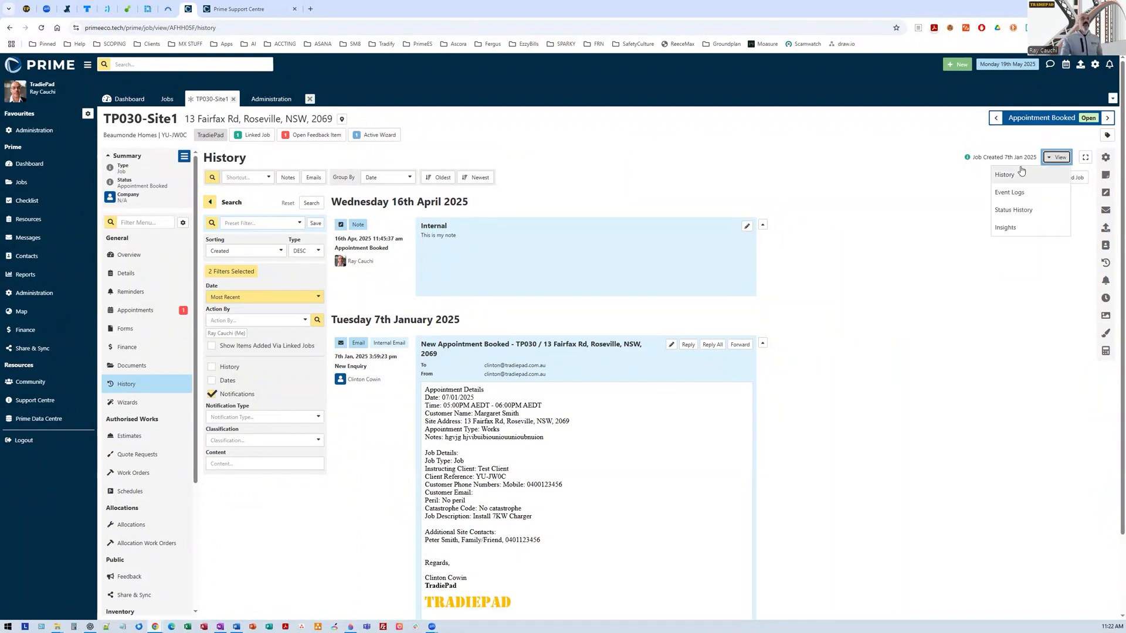
{"action": "left_click", "coordinate": [1011, 229]}
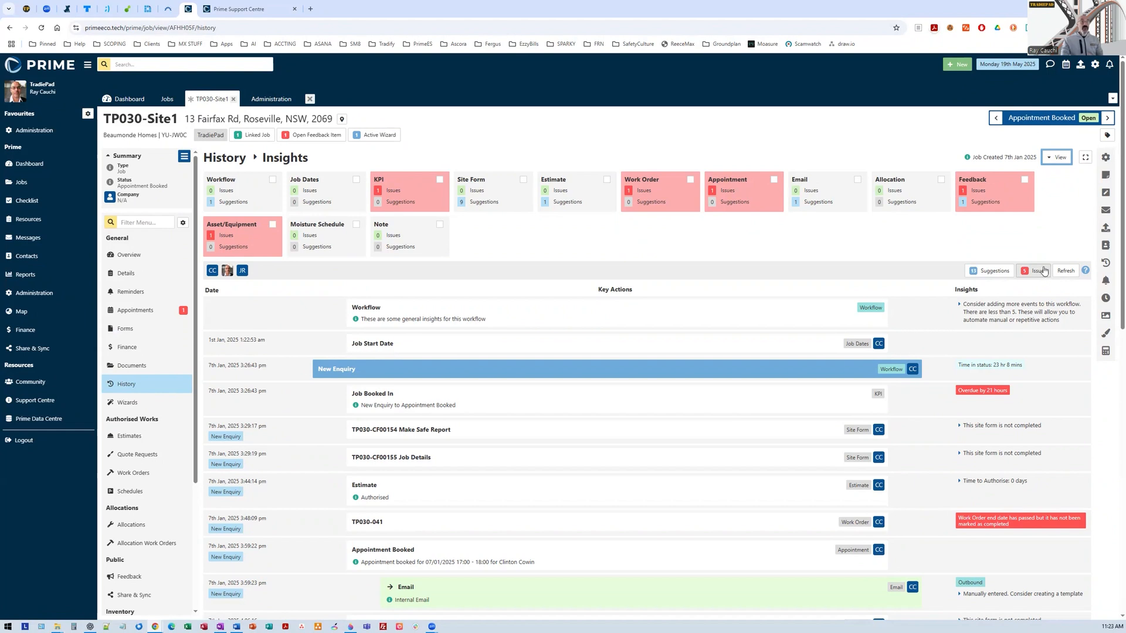
- Review the insights list filtered by Suggestions and Issues, and replace those filters with one for the second listed user
{"action": "left_click", "coordinate": [995, 272]}
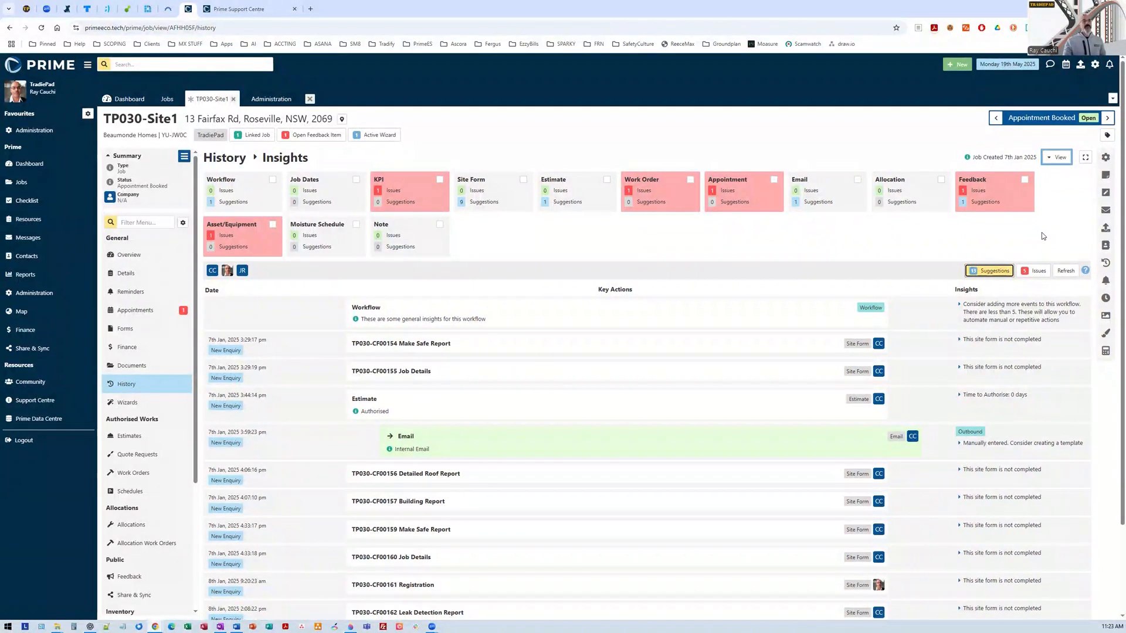
{"action": "left_click", "coordinate": [1035, 271]}
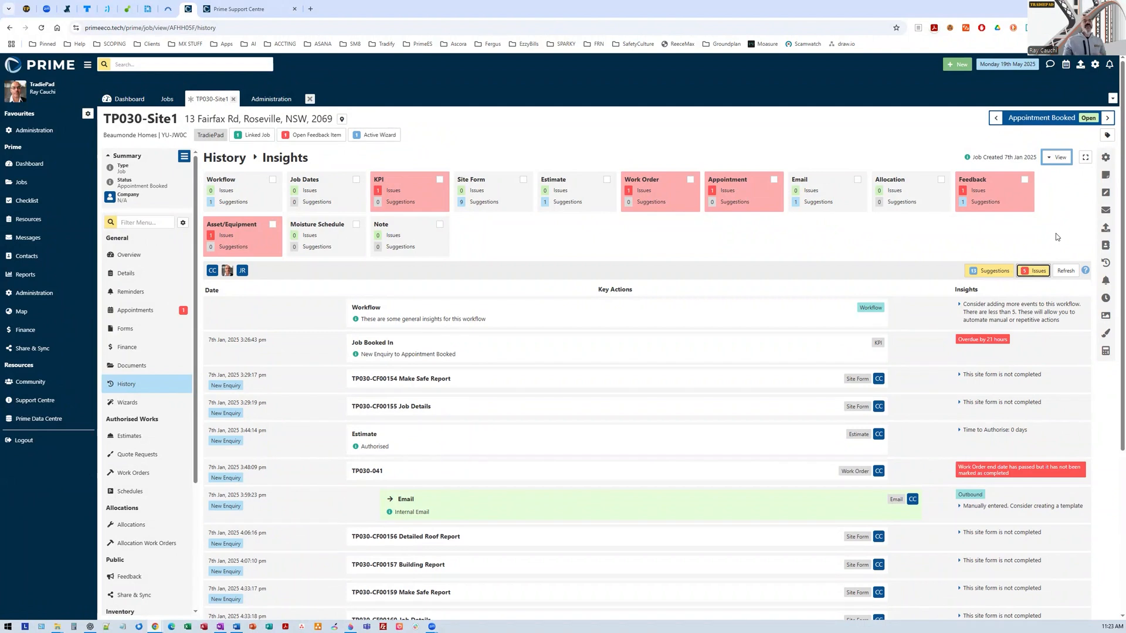
{"action": "left_click", "coordinate": [992, 271]}
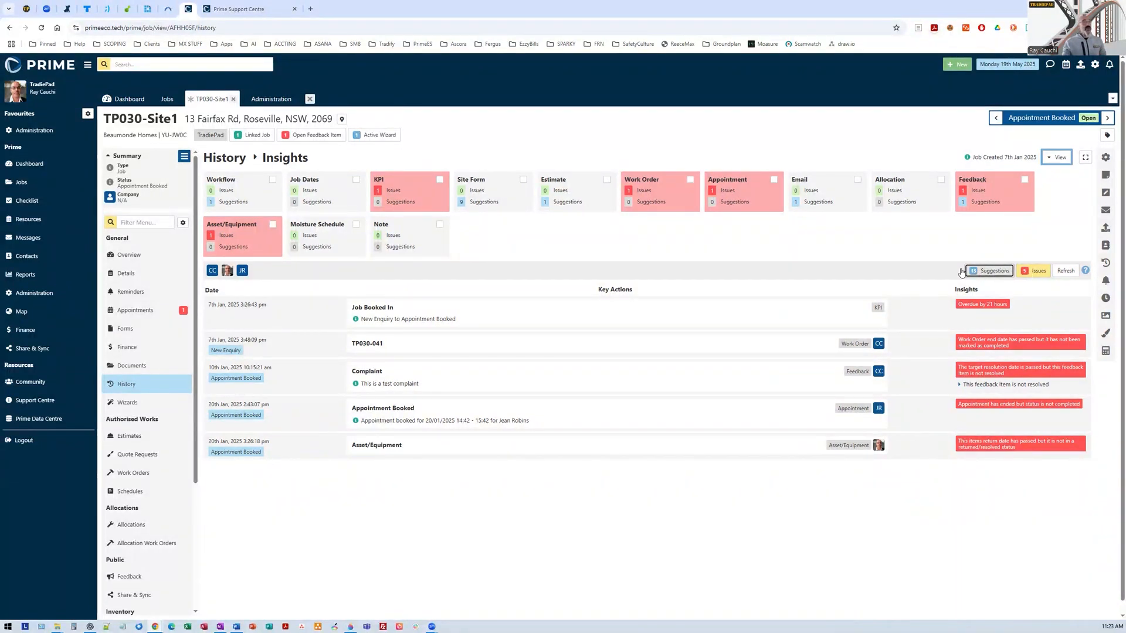
{"action": "left_click", "coordinate": [1033, 272]}
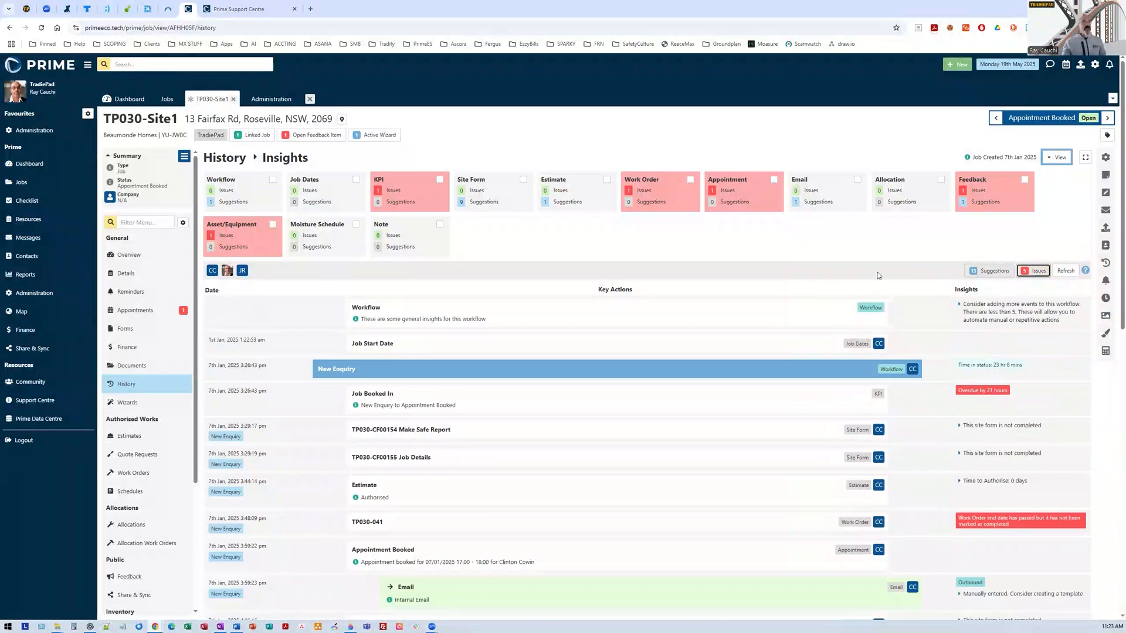
{"action": "left_click", "coordinate": [227, 271]}
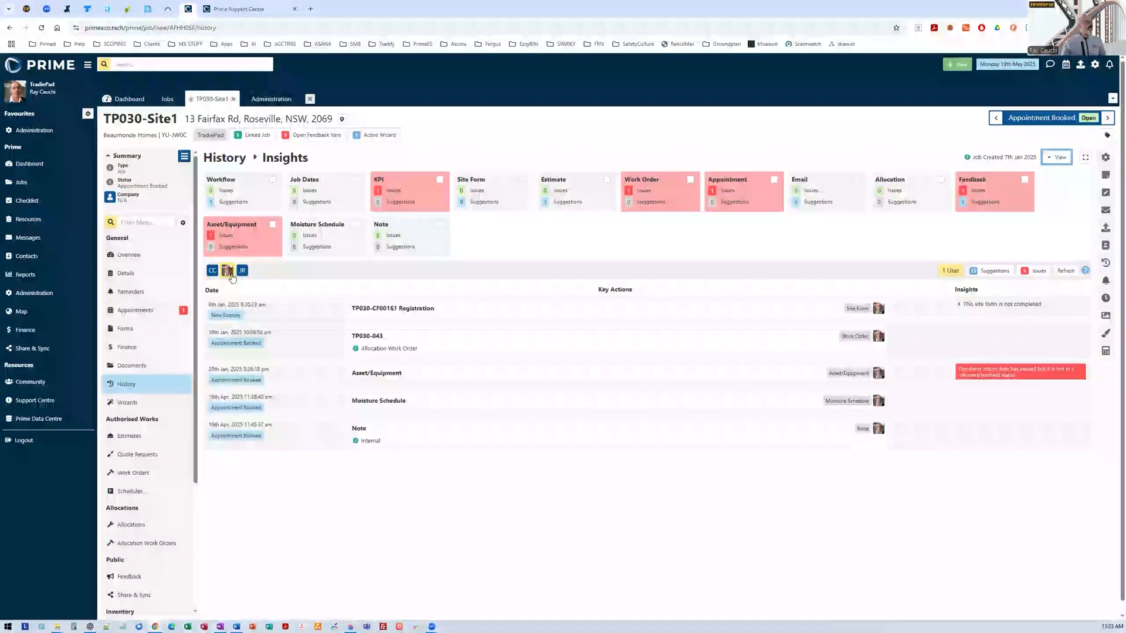